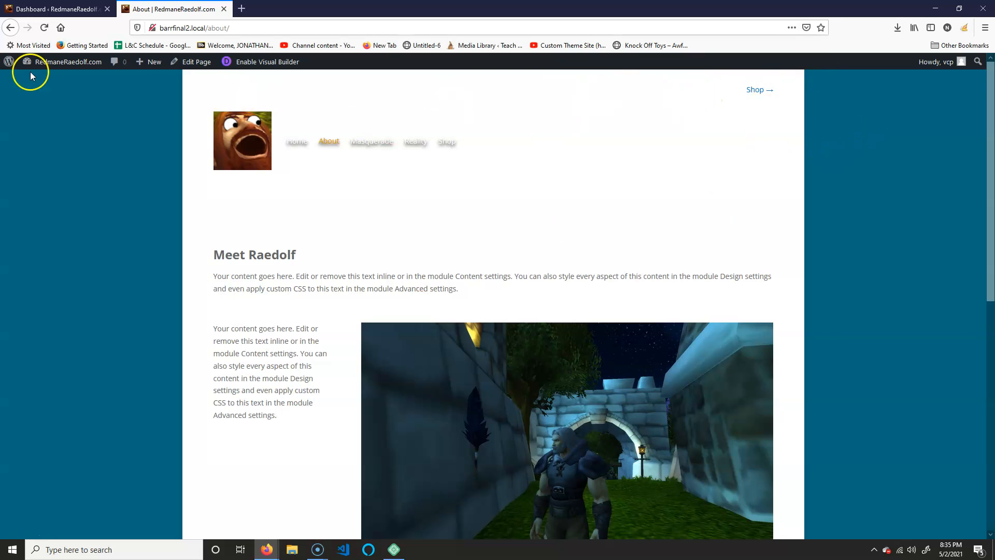
Step: Open the default website template's Global Header layout for editing in the Divi Theme Builder
{"action": "left_click", "coordinate": [52, 9]}
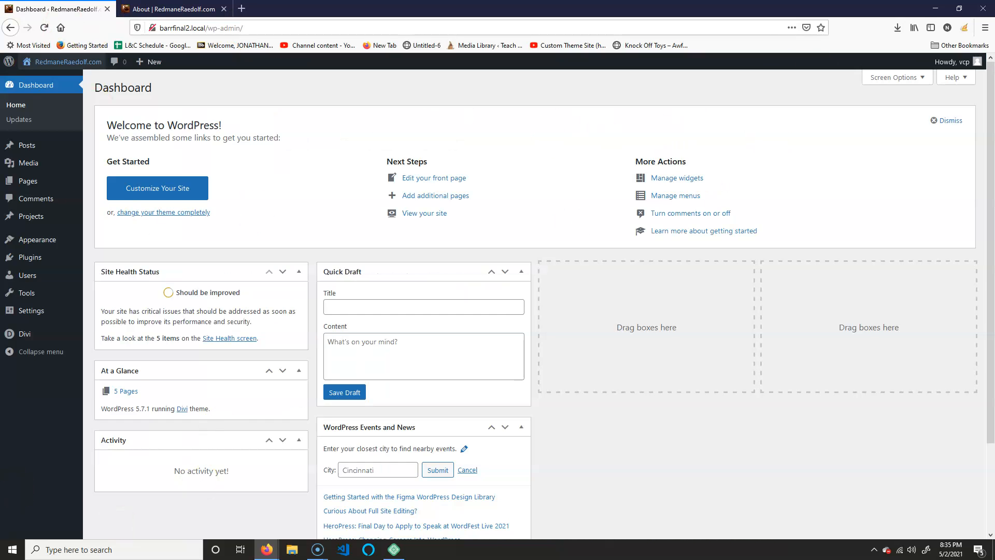
{"action": "mouse_move", "coordinate": [32, 335]}
{"action": "left_click", "coordinate": [120, 349]}
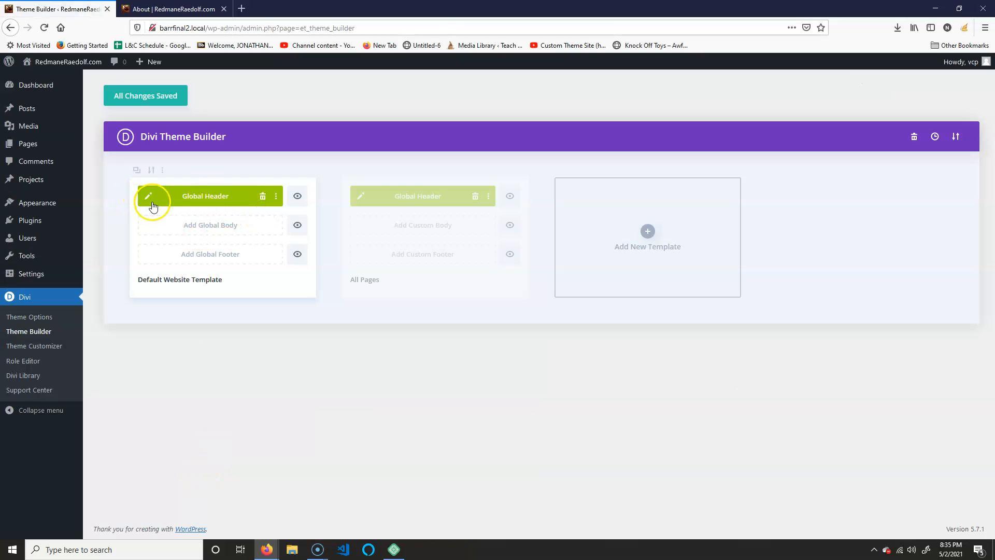
{"action": "left_click", "coordinate": [148, 197]}
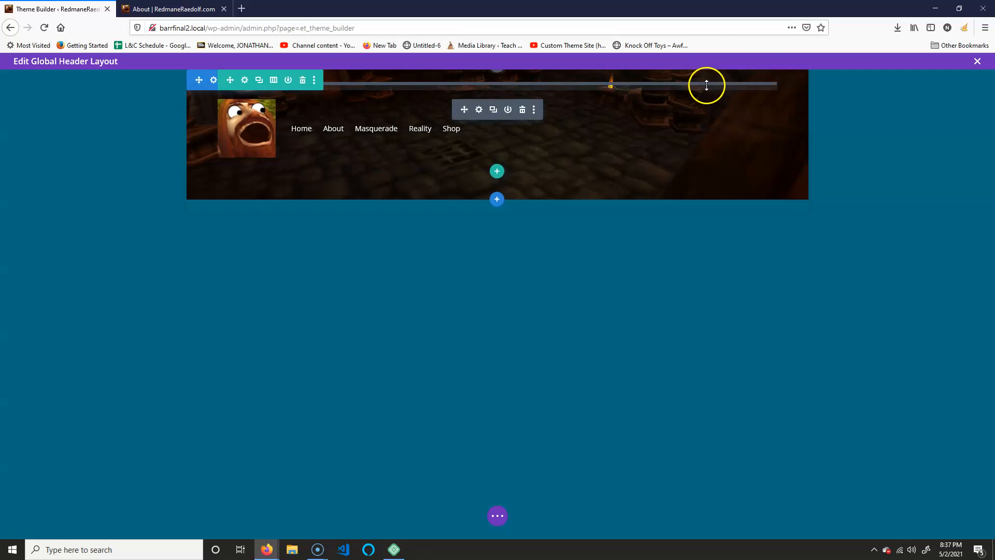
Step: Examine the header's Post Navigation content settings, including the previous and next link options, and exit the layout discarding changes
{"action": "left_click", "coordinate": [478, 111]}
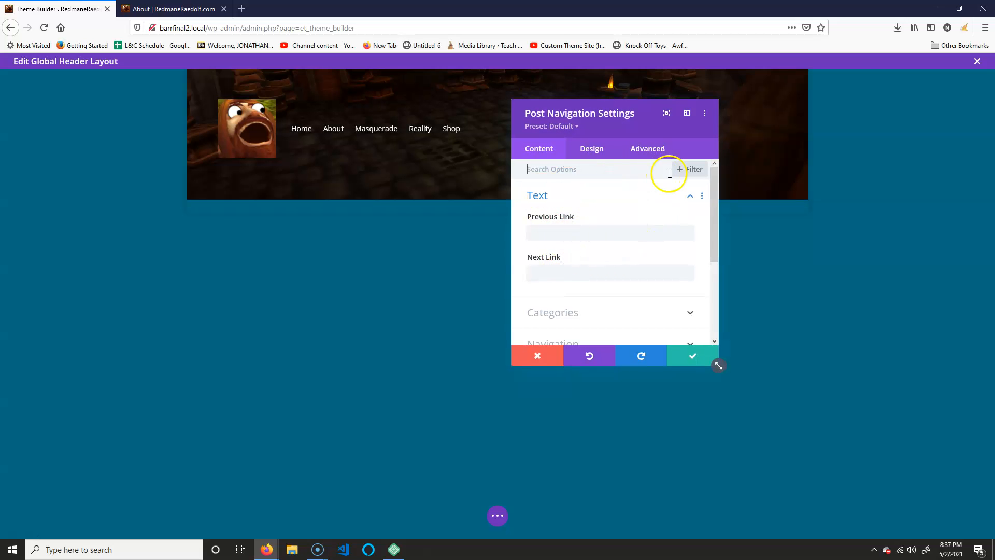
{"action": "left_click", "coordinate": [694, 197]}
{"action": "left_click", "coordinate": [679, 219]}
{"action": "left_click", "coordinate": [682, 169]}
{"action": "left_click", "coordinate": [674, 220]}
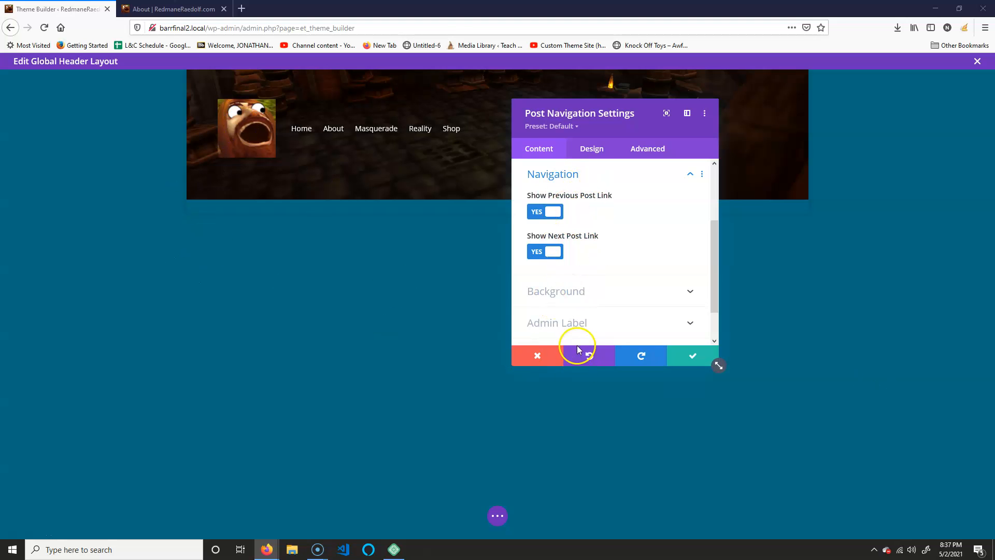
{"action": "left_click", "coordinate": [547, 364]}
{"action": "left_click", "coordinate": [977, 62]}
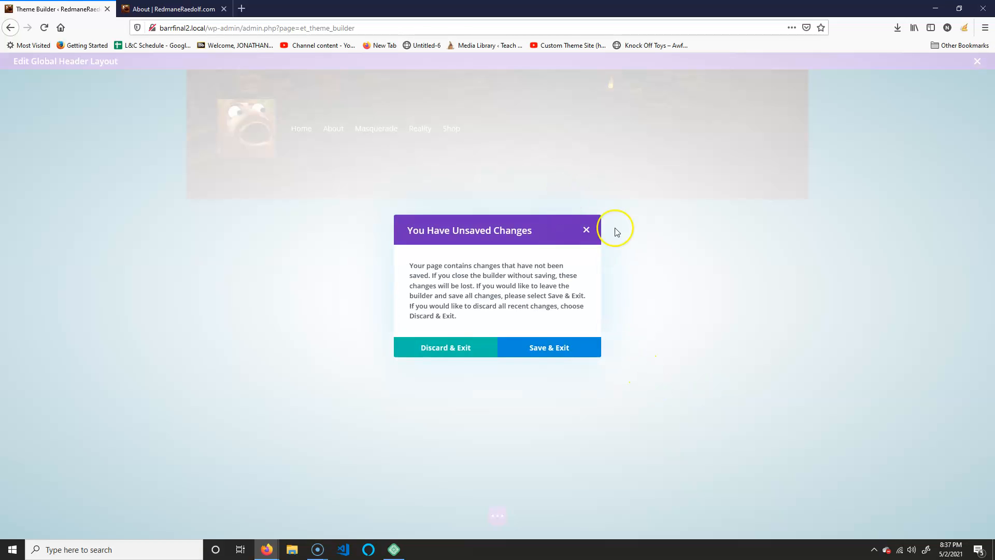
{"action": "left_click", "coordinate": [436, 348]}
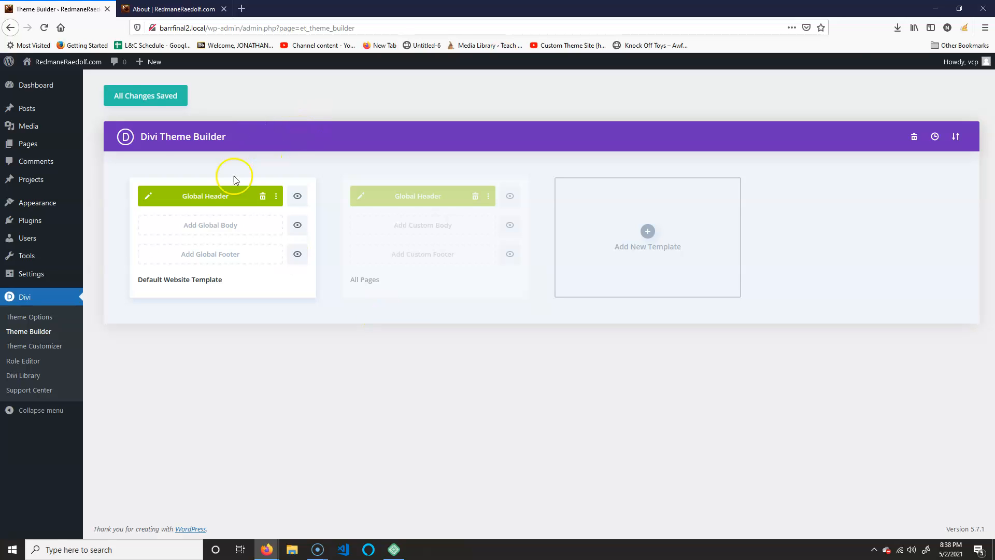
Step: Open the site's list of all pages and compare it with the menu order on the live About page
{"action": "left_click", "coordinate": [23, 146]}
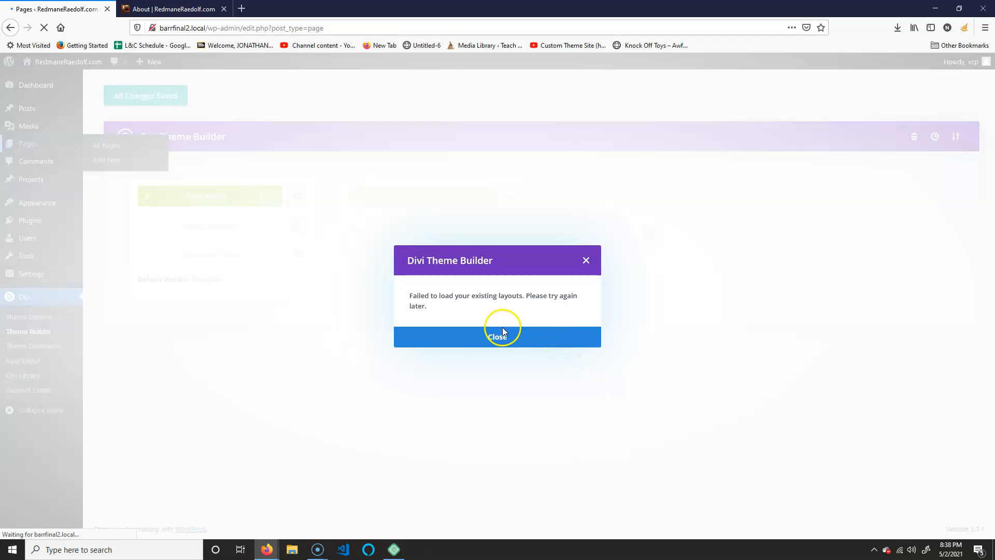
{"action": "left_click", "coordinate": [586, 260]}
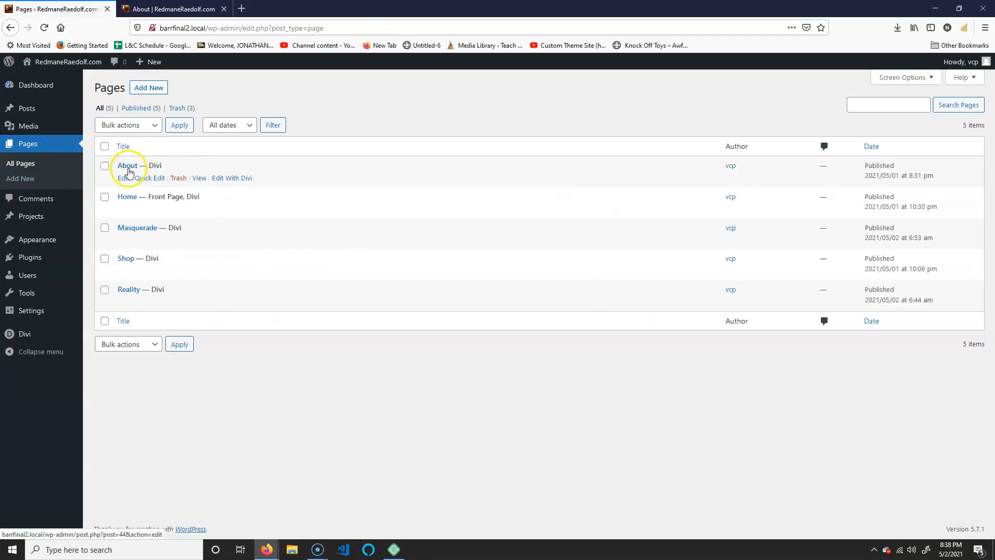
{"action": "left_click", "coordinate": [171, 9]}
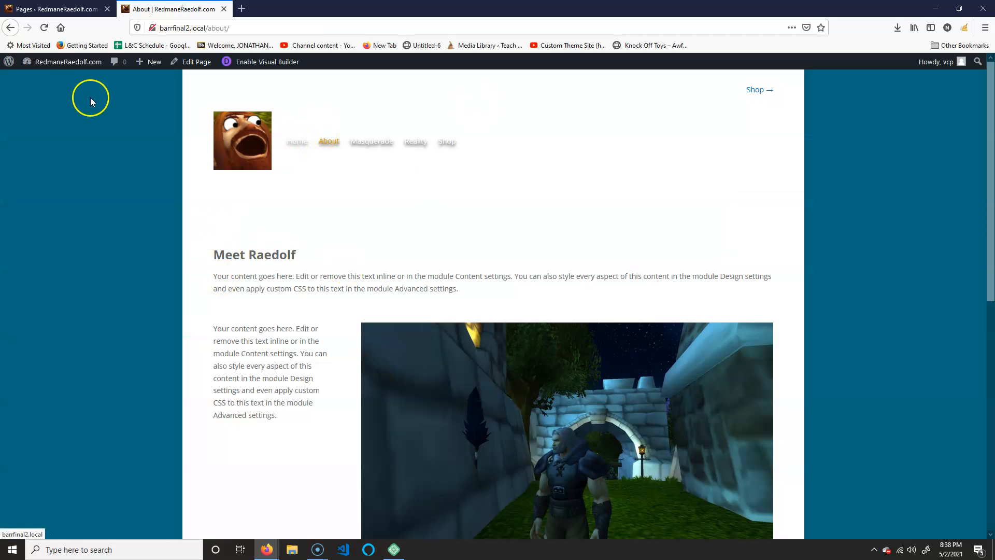
{"action": "left_click", "coordinate": [58, 7]}
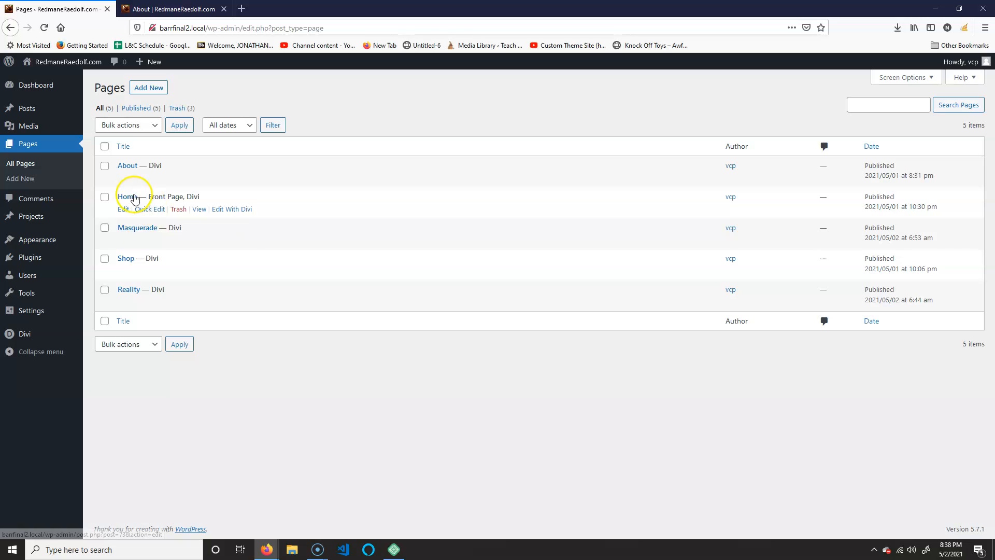
Step: Quick-edit the Home page to set its publish month to 04-Apr and update it
{"action": "left_click", "coordinate": [150, 209]}
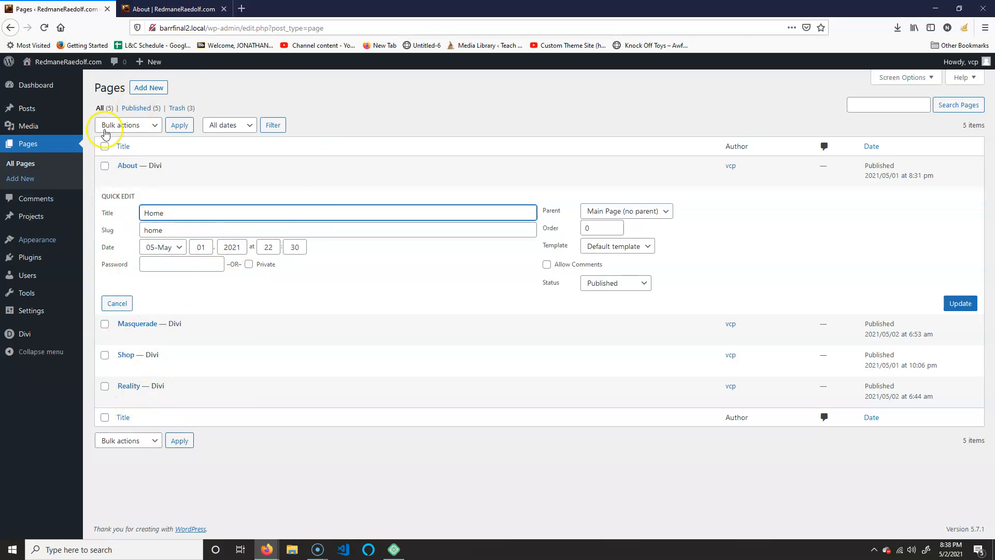
{"action": "left_click", "coordinate": [163, 254]}
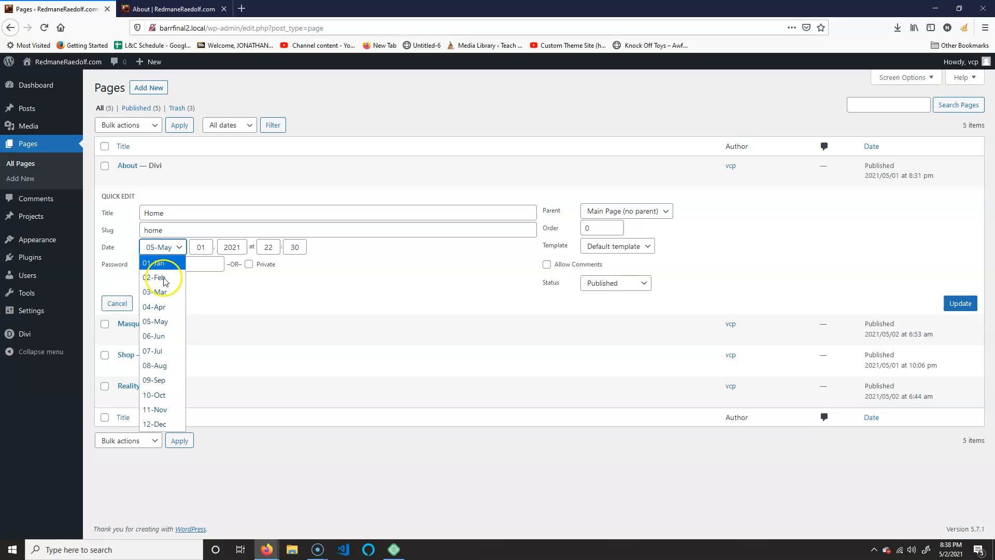
{"action": "left_click", "coordinate": [161, 307]}
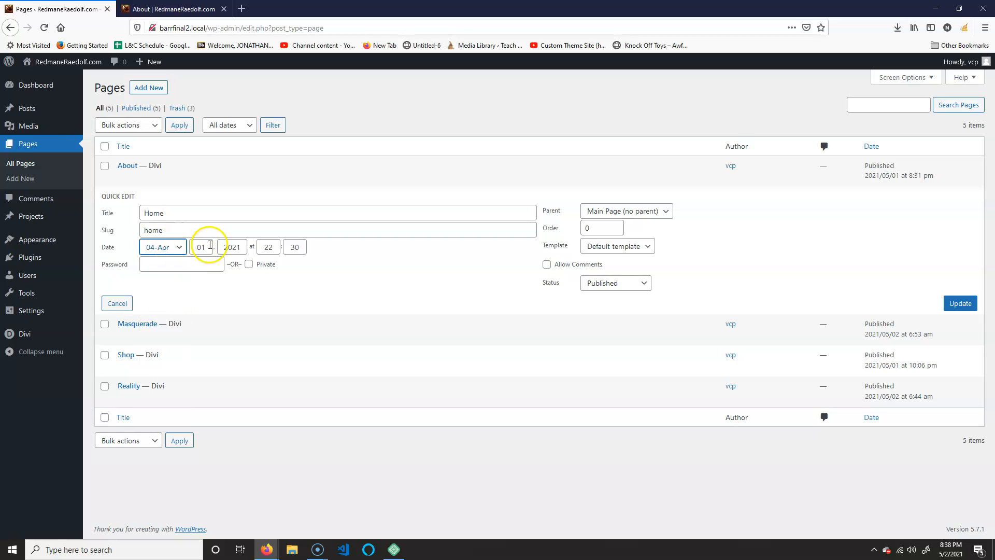
{"action": "left_click", "coordinate": [960, 305]}
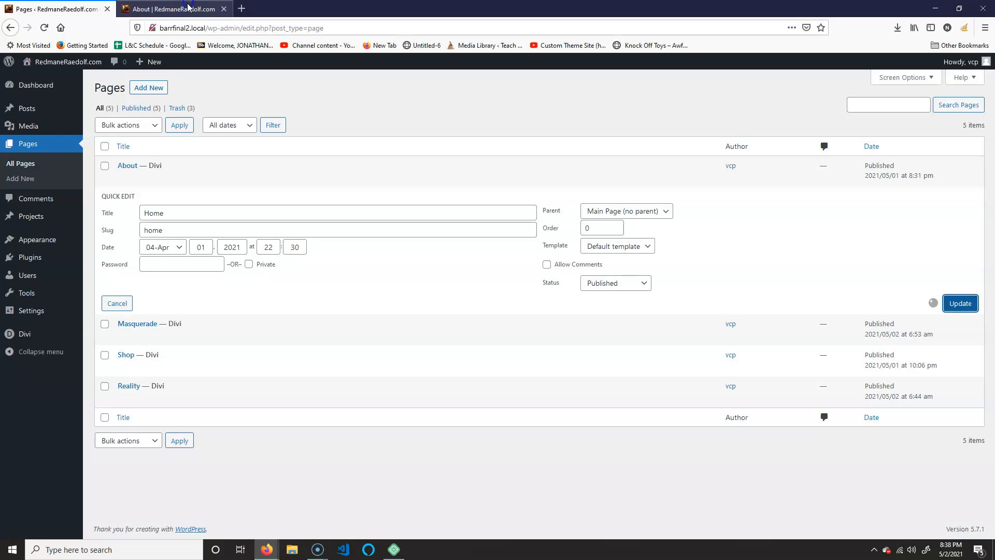
{"action": "left_click", "coordinate": [187, 7]}
{"action": "left_click", "coordinate": [22, 7]}
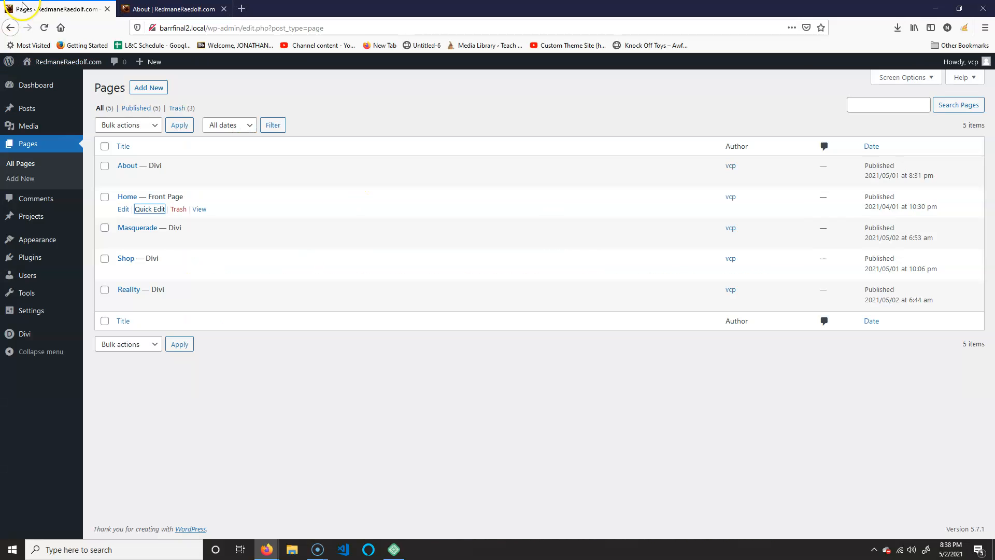
Step: Quick-edit the About page to set its publish date to 04-Apr, day 02, and update it
{"action": "left_click", "coordinate": [147, 177]}
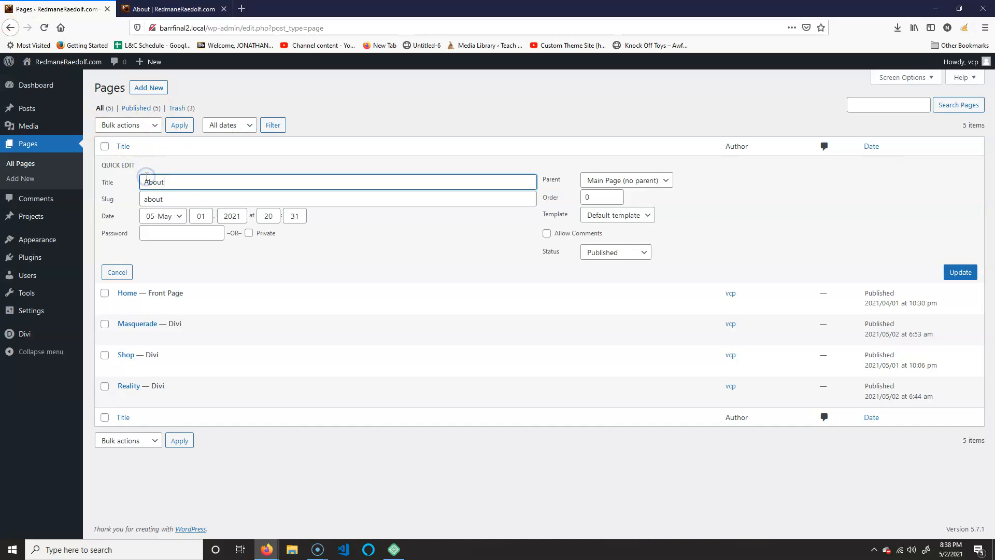
{"action": "left_click", "coordinate": [162, 222]}
{"action": "left_click", "coordinate": [162, 276]}
{"action": "key", "text": "Tab"}
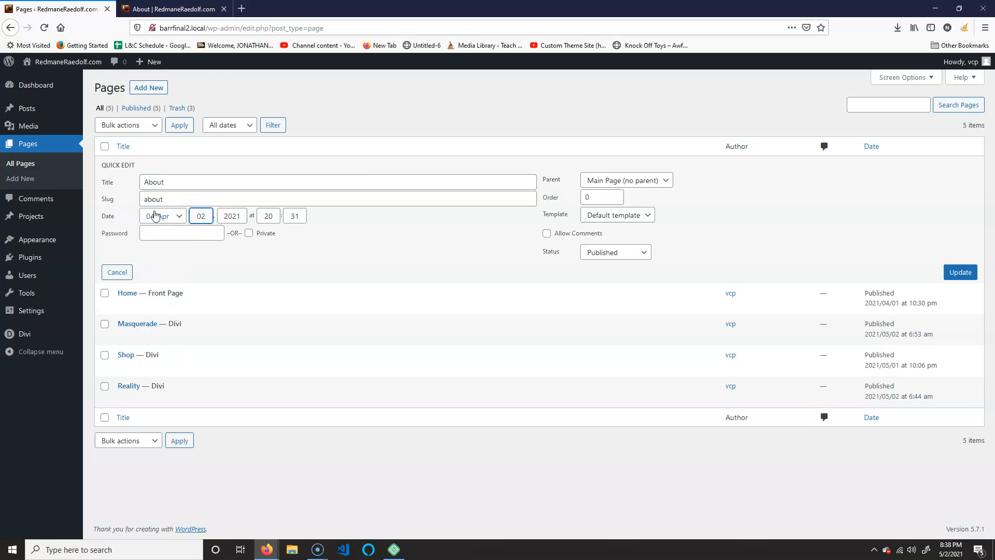
{"action": "type", "text": "02"}
{"action": "left_click", "coordinate": [958, 272]}
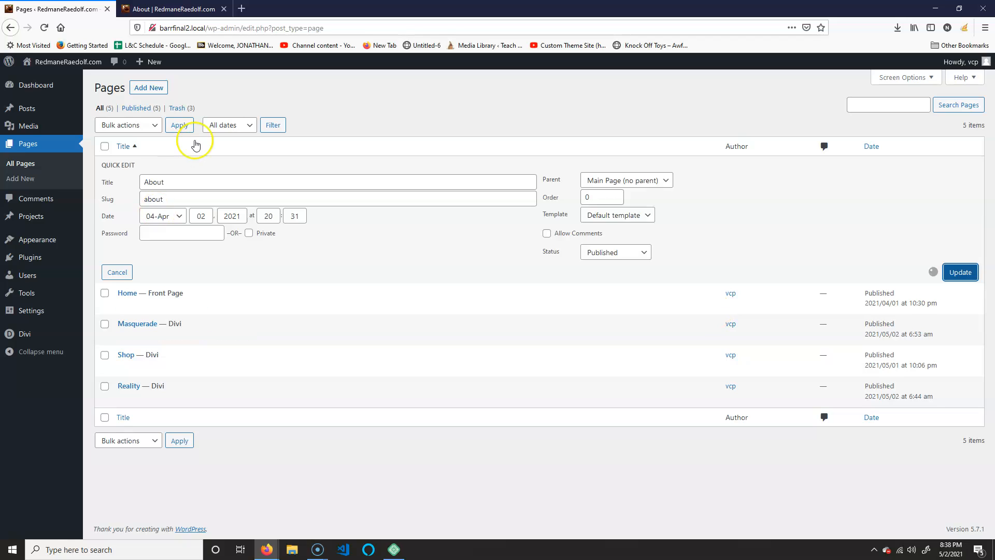
{"action": "left_click", "coordinate": [171, 9]}
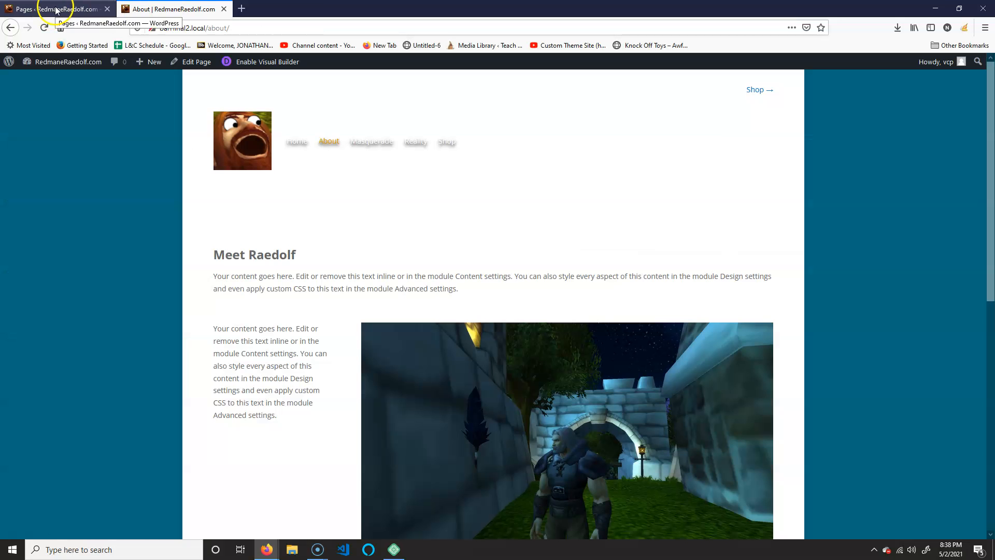
{"action": "left_click", "coordinate": [52, 9]}
Step: Quick-edit the Masquerade page to set its publish date to 04-Apr, day 03, and update it
{"action": "left_click", "coordinate": [150, 240]}
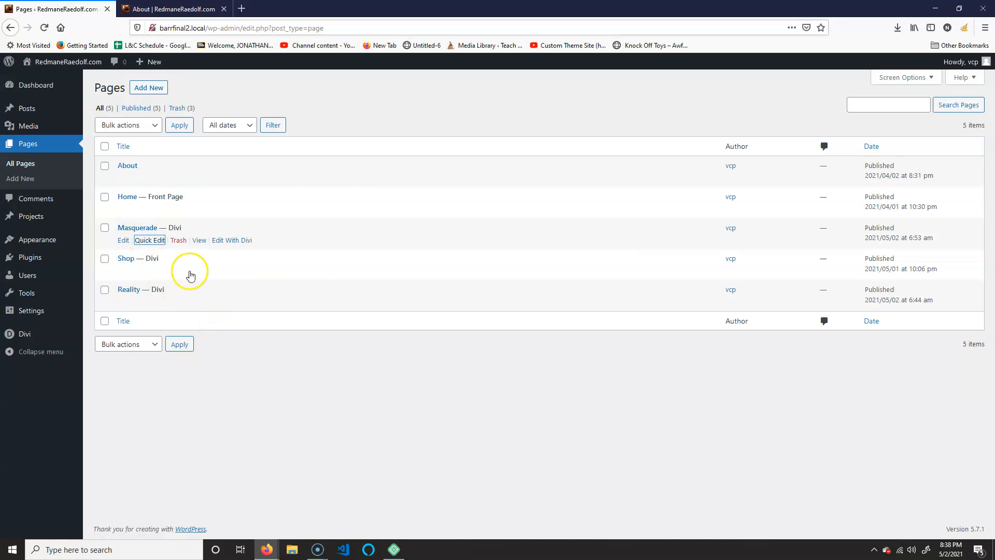
{"action": "left_click", "coordinate": [165, 278]}
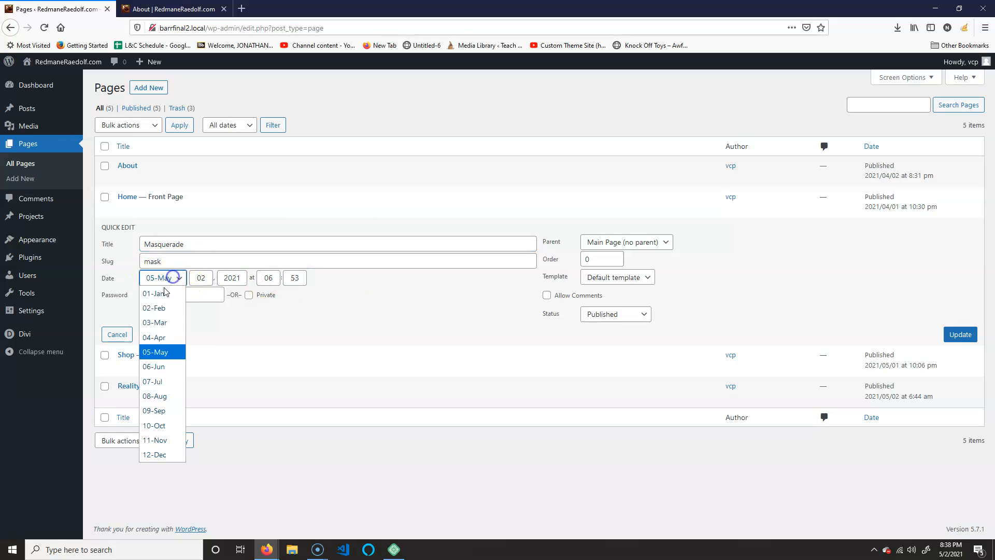
{"action": "left_click", "coordinate": [173, 334]}
{"action": "double_click", "coordinate": [205, 276]}
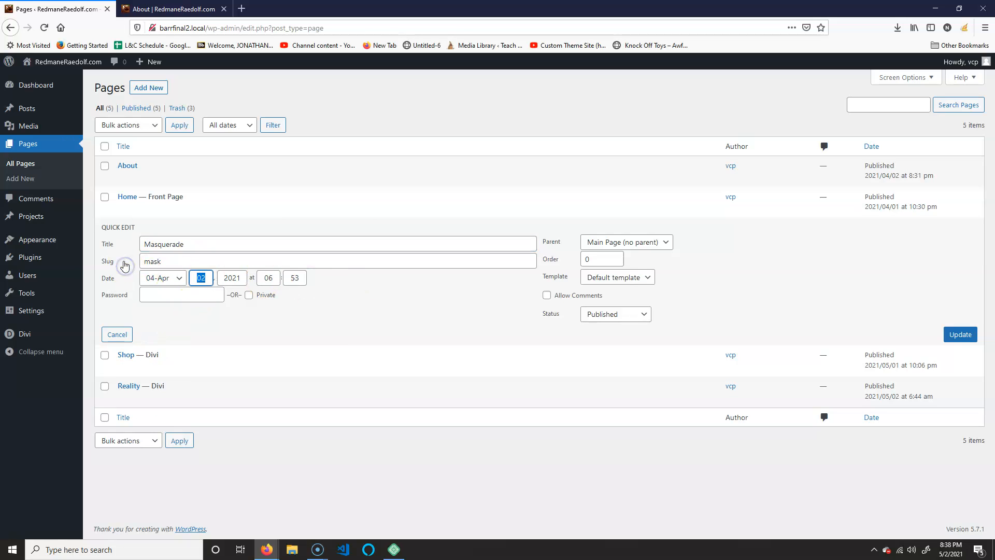
{"action": "type", "text": "03"}
{"action": "left_click", "coordinate": [953, 334]}
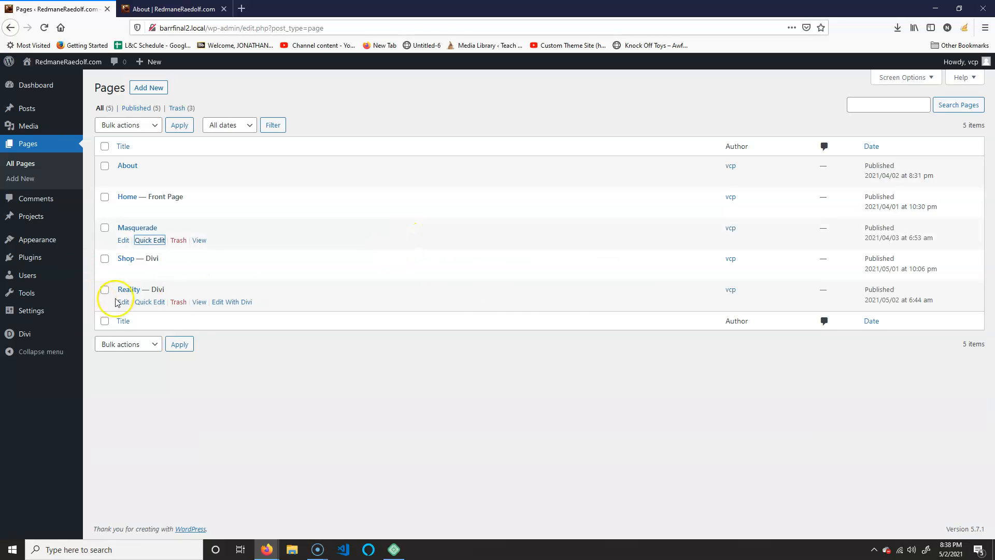
Step: Quick-edit the Reality page to set its publish date to 04-Apr, day 04, and update it
{"action": "left_click", "coordinate": [149, 301]}
{"action": "left_click", "coordinate": [166, 340]}
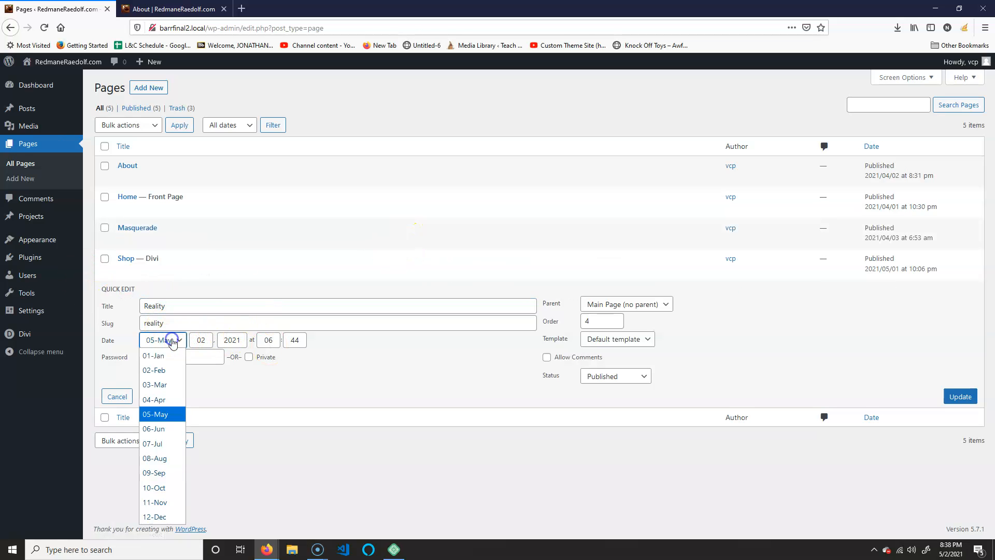
{"action": "left_click", "coordinate": [161, 400]}
{"action": "double_click", "coordinate": [201, 340]}
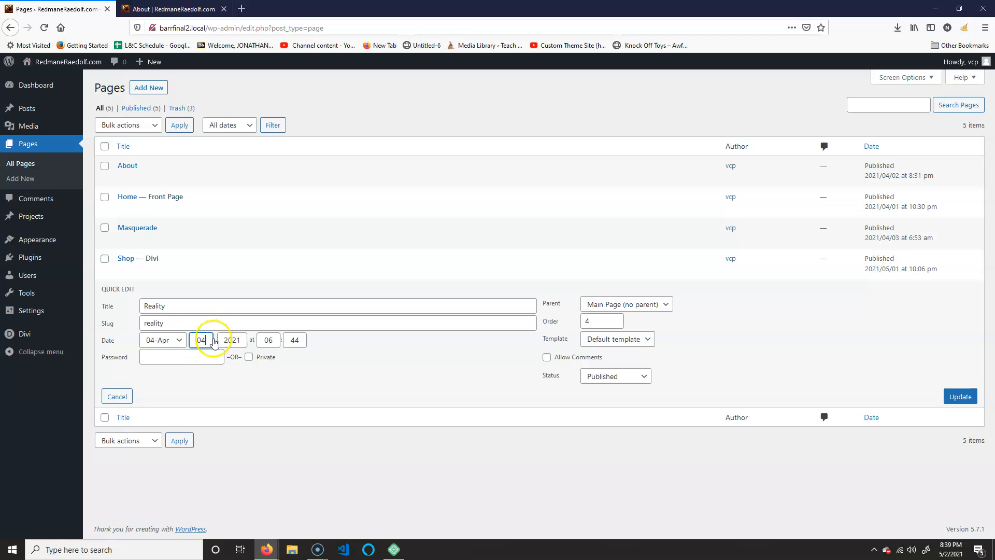
{"action": "mouse_move", "coordinate": [942, 556]}
{"action": "left_click", "coordinate": [953, 396]}
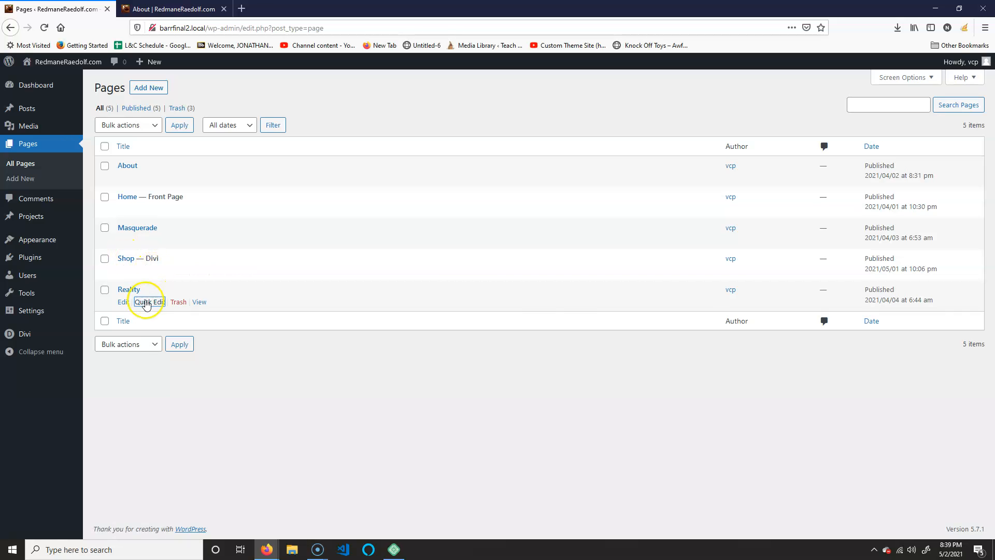
{"action": "left_click", "coordinate": [146, 303]}
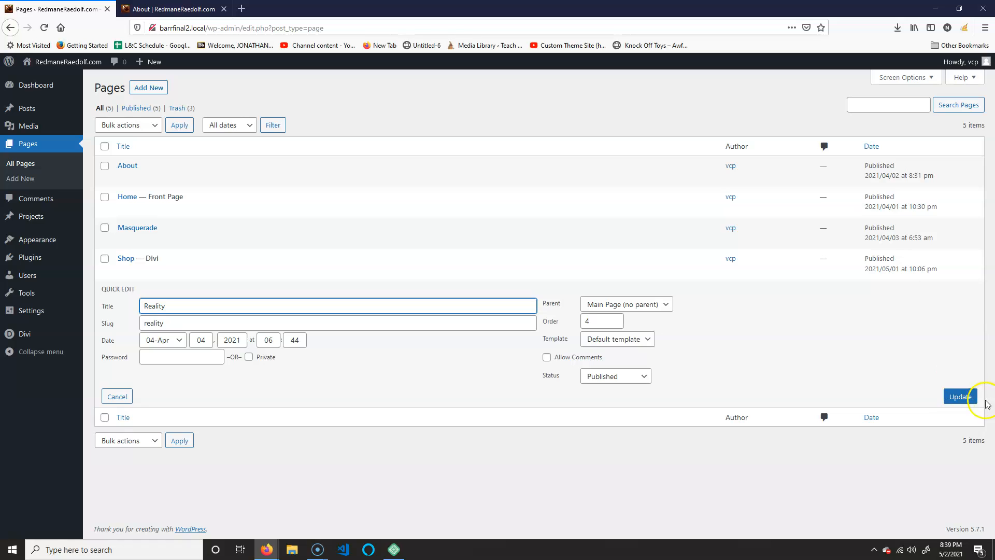
{"action": "left_click", "coordinate": [959, 397]}
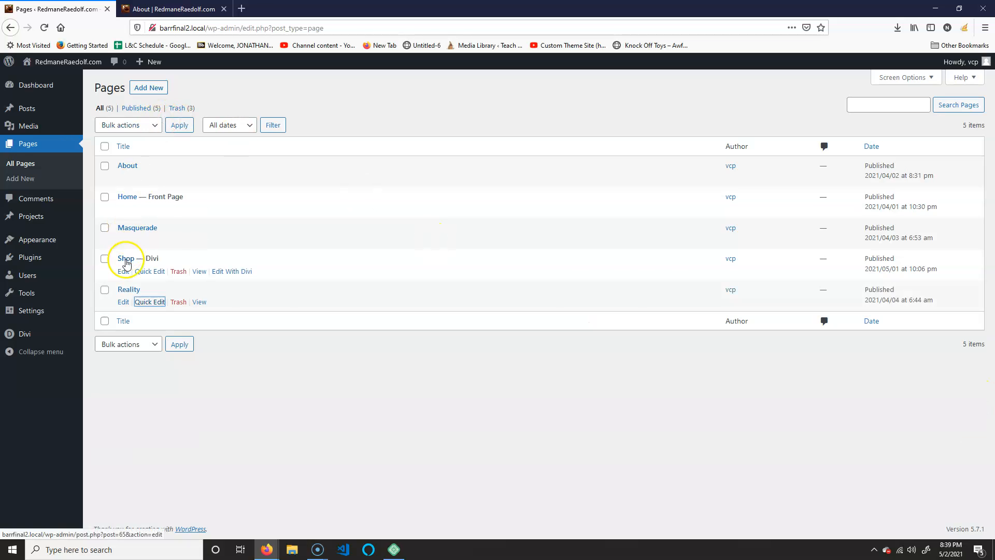
Step: Quick-edit the Shop page to set its publish date to 04-Apr, day 05, and update it
{"action": "left_click", "coordinate": [153, 271]}
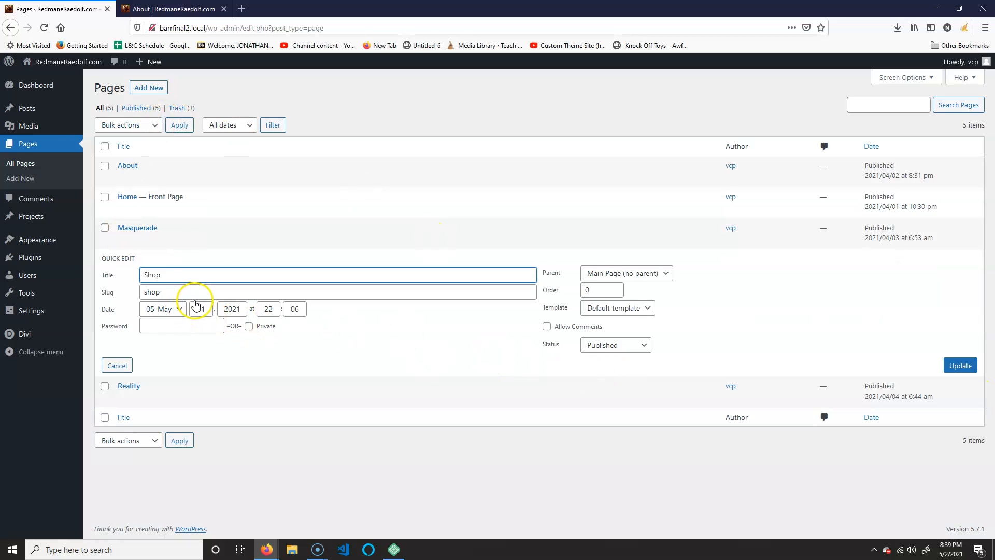
{"action": "left_click", "coordinate": [168, 310]}
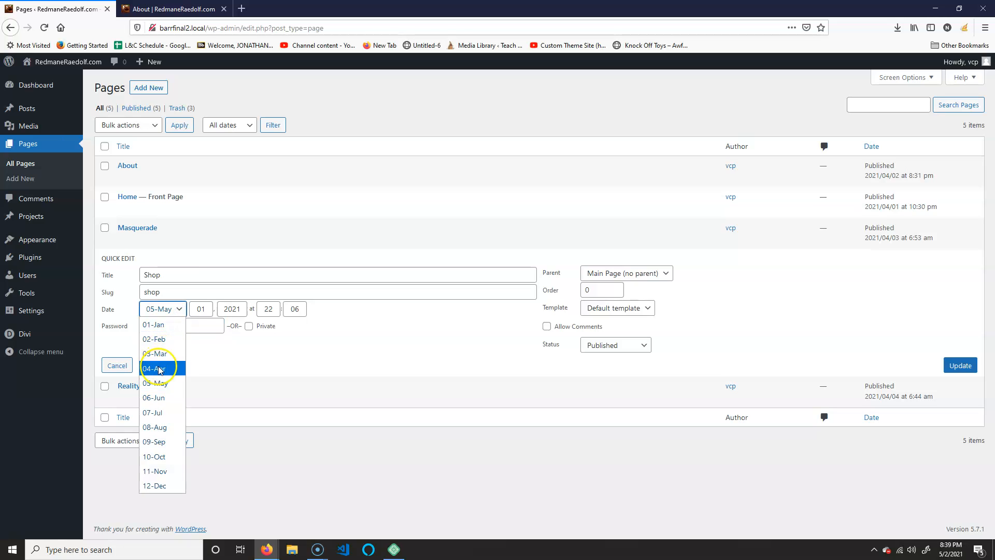
{"action": "left_click", "coordinate": [158, 368]}
{"action": "double_click", "coordinate": [208, 311]}
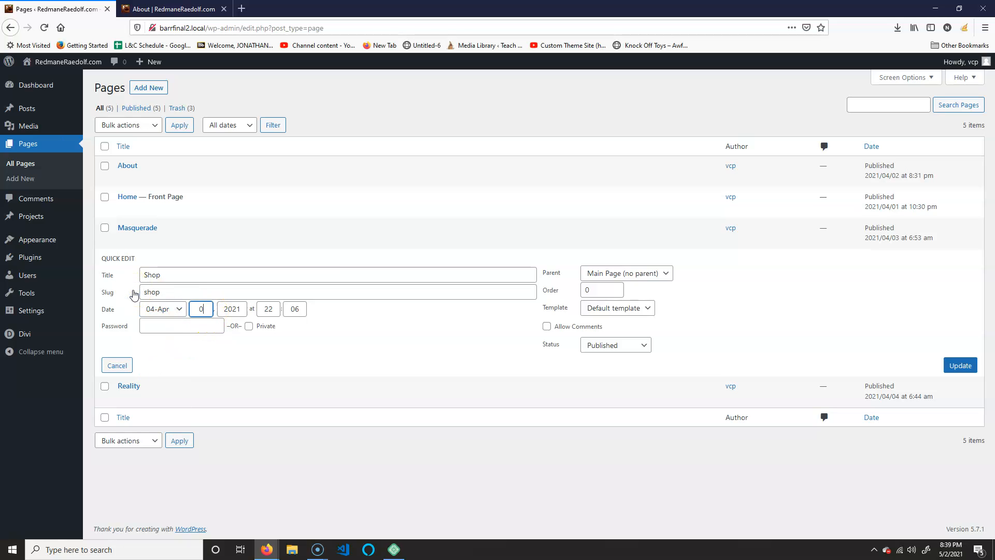
{"action": "left_click", "coordinate": [960, 366]}
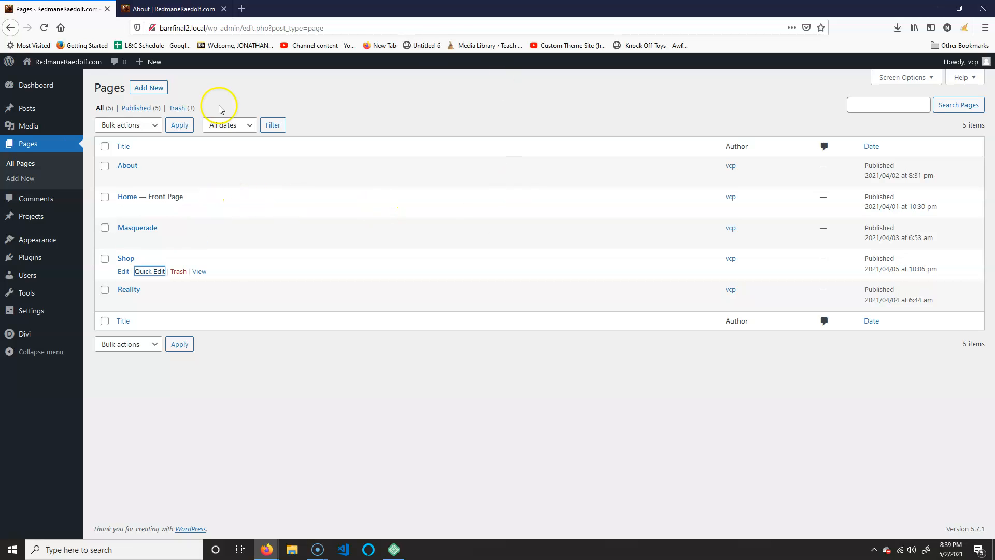
Step: Reload the live About page to check its previous and next page links
{"action": "left_click", "coordinate": [174, 8]}
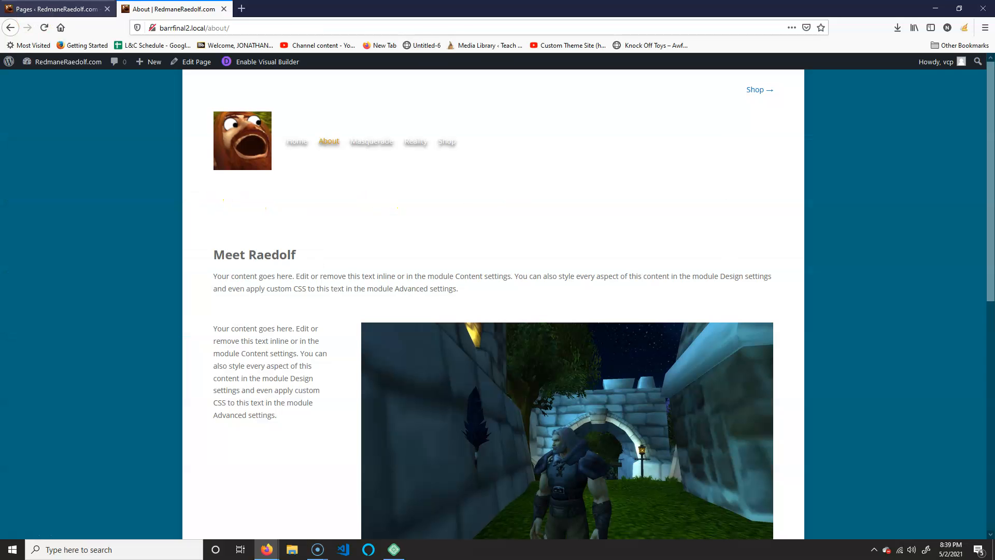
{"action": "left_click", "coordinate": [43, 27]}
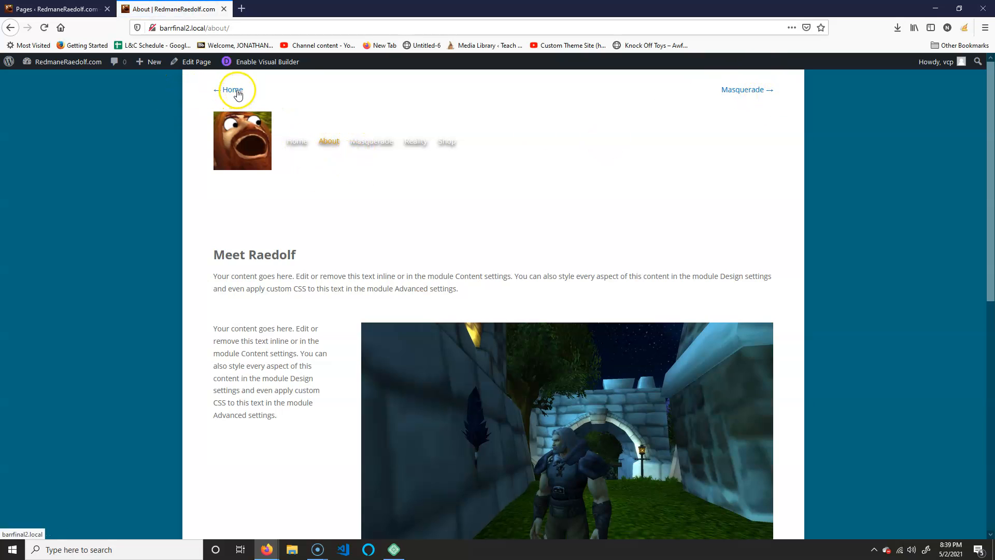
Step: Follow the next-page link from the live About page to Masquerade to check its header navigation
{"action": "left_click", "coordinate": [741, 90]}
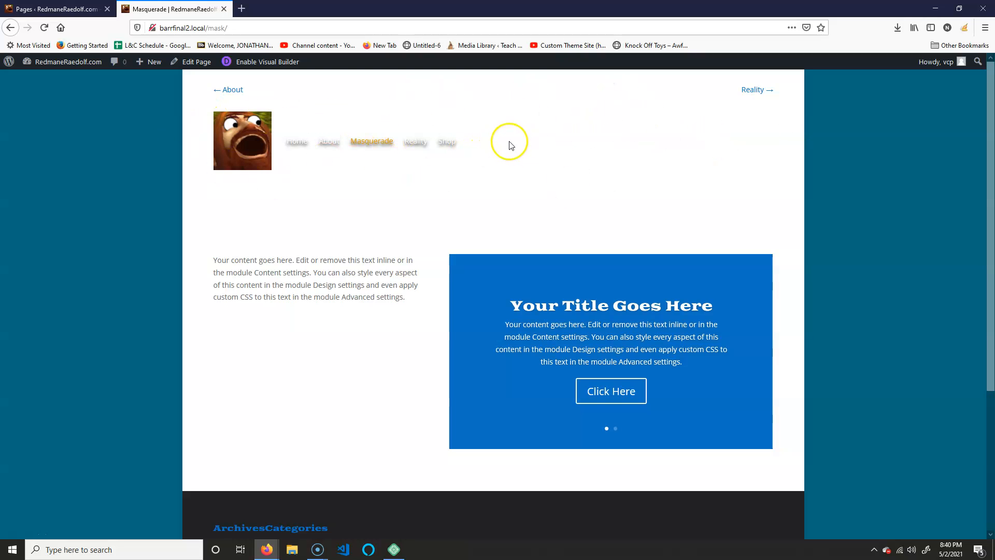
Step: Return to the site admin and open the advanced Builder settings in Divi's Theme Options
{"action": "left_click", "coordinate": [52, 9]}
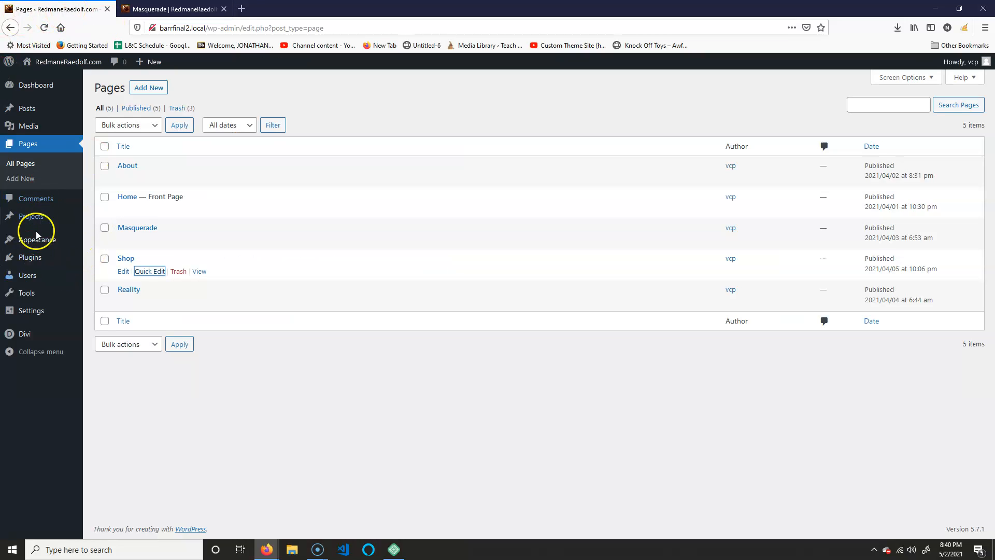
{"action": "mouse_move", "coordinate": [31, 338]}
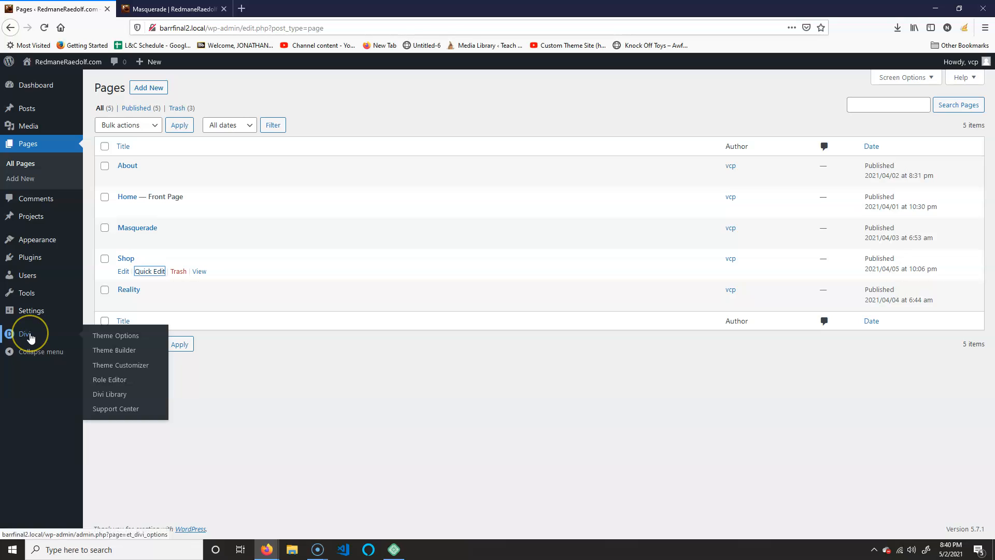
{"action": "left_click", "coordinate": [114, 335]}
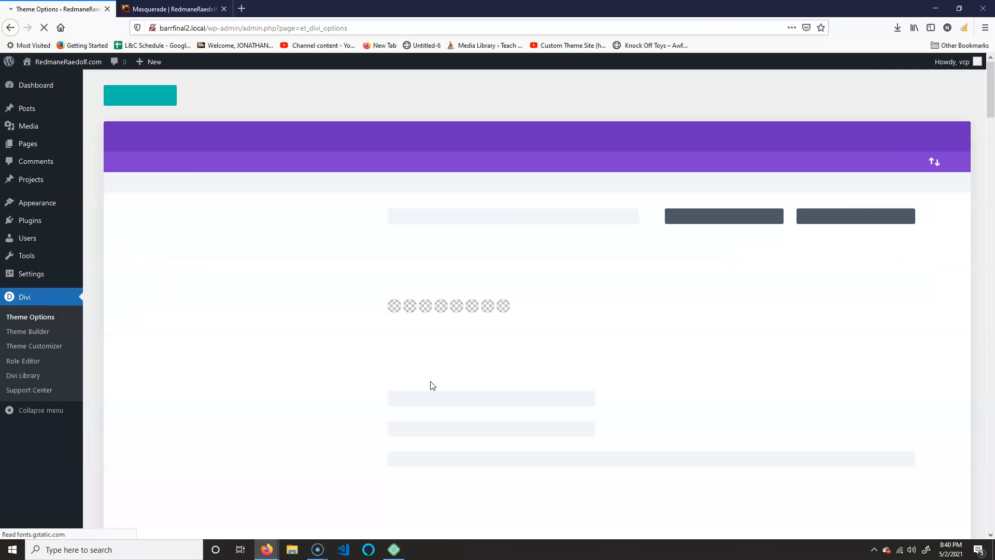
{"action": "left_click", "coordinate": [191, 163]}
{"action": "left_click", "coordinate": [251, 164]}
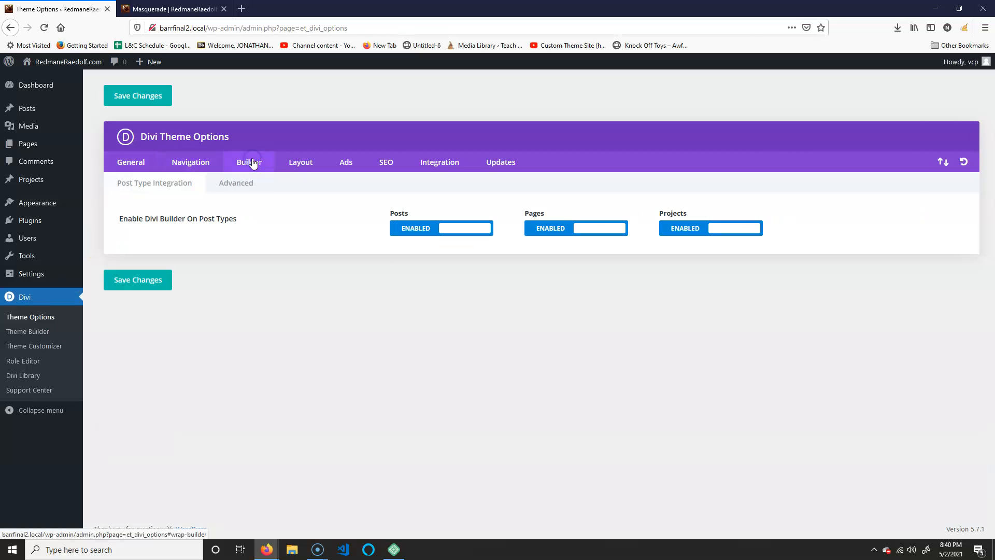
{"action": "left_click", "coordinate": [236, 184]}
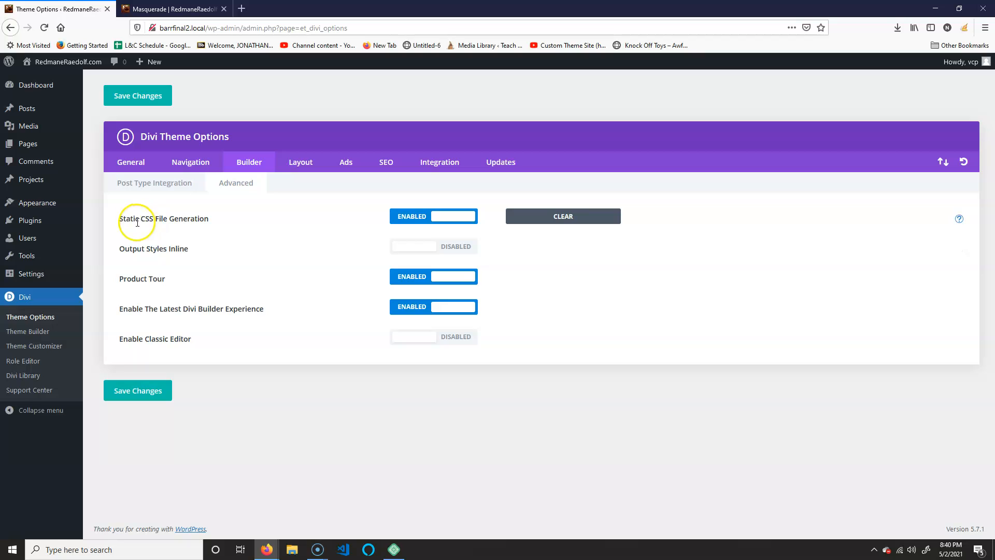
Step: Clear the generated static CSS files and disable the Static CSS File Generation option
{"action": "left_click_drag", "start_coordinate": [118, 218], "coordinate": [185, 213]}
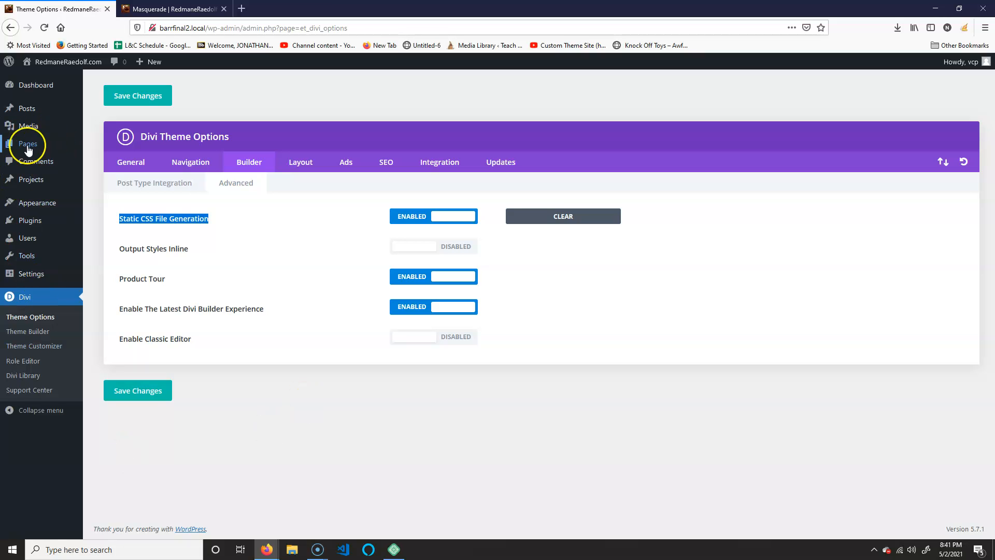
{"action": "mouse_move", "coordinate": [73, 147]}
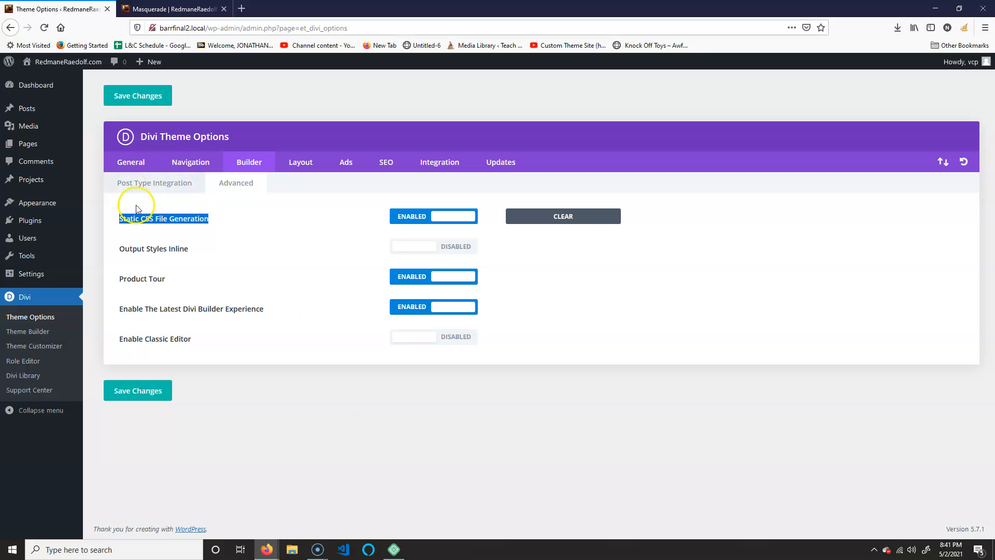
{"action": "left_click", "coordinate": [189, 219]}
{"action": "left_click_drag", "start_coordinate": [122, 219], "coordinate": [208, 222]}
{"action": "left_click_drag", "start_coordinate": [118, 218], "coordinate": [209, 216]}
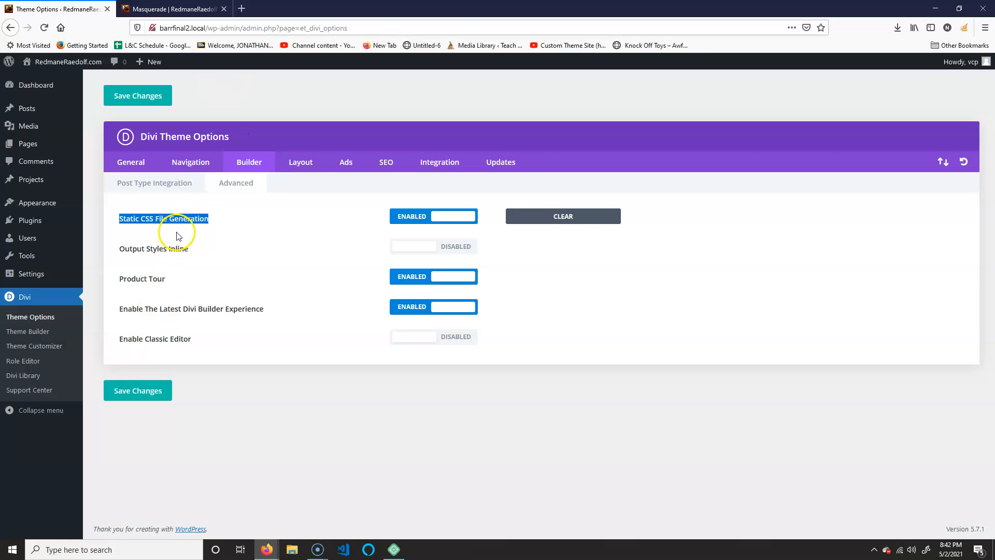
{"action": "left_click", "coordinate": [566, 218]}
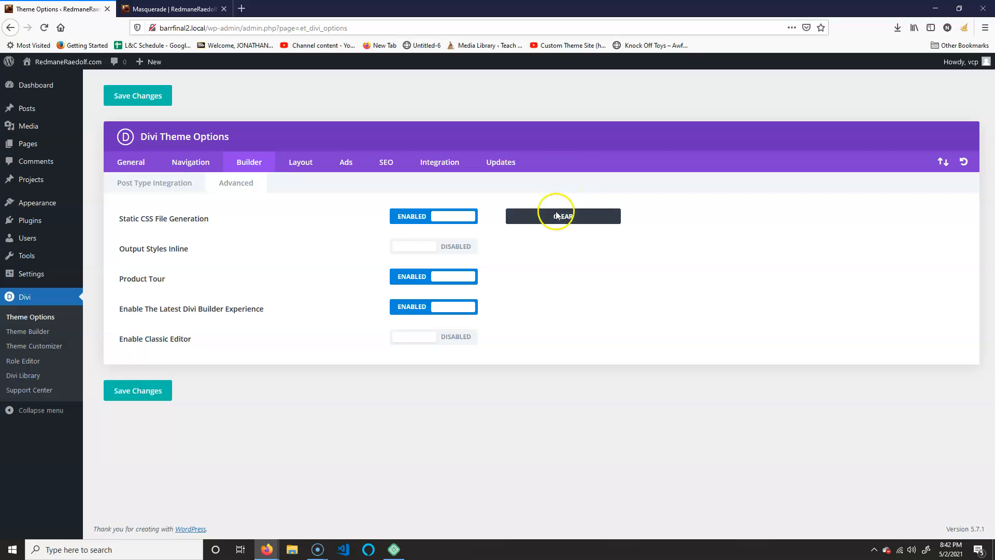
{"action": "left_click", "coordinate": [443, 216]}
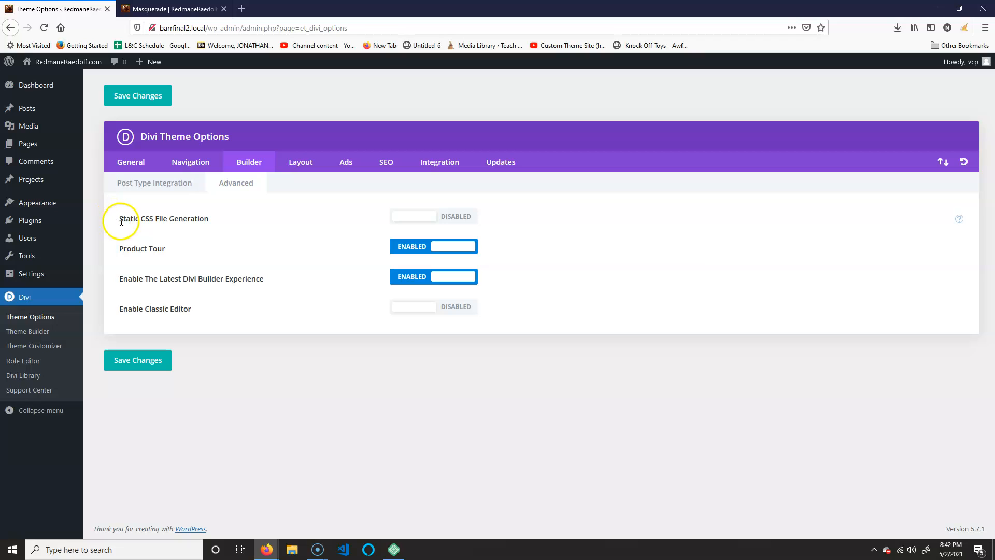
{"action": "left_click_drag", "start_coordinate": [120, 217], "coordinate": [208, 224]}
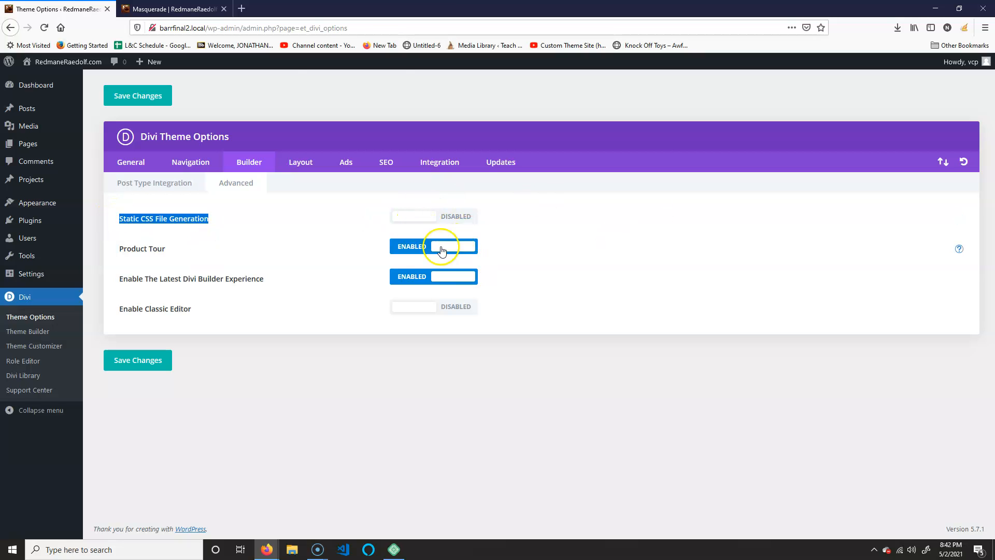
Step: Reload the live Masquerade page to check its header styling, and go on to the Reality page
{"action": "left_click", "coordinate": [171, 9]}
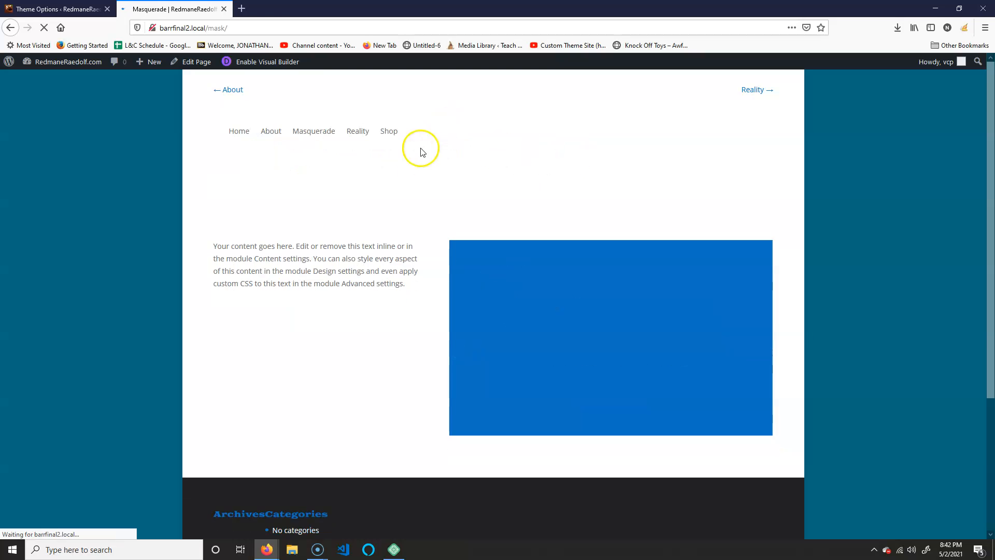
{"action": "left_click", "coordinate": [417, 143]}
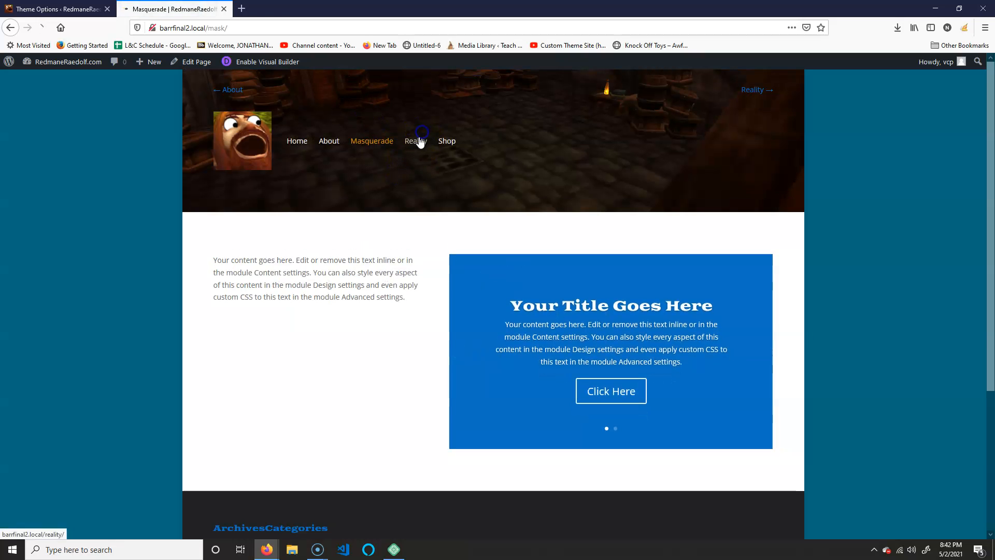